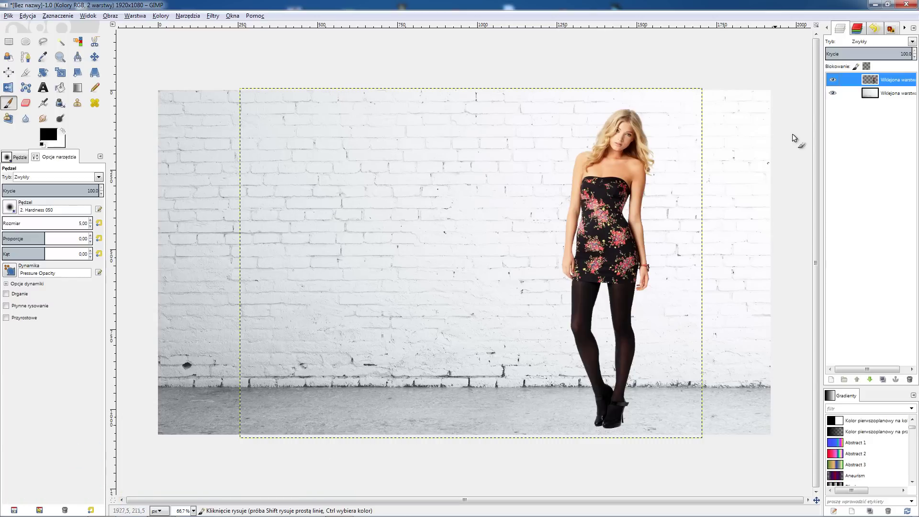
Step: Toggle the brick wall and woman layers' visibility to inspect each, then open the Filters menu
{"action": "left_click", "coordinate": [832, 93]}
{"action": "left_click", "coordinate": [832, 81]}
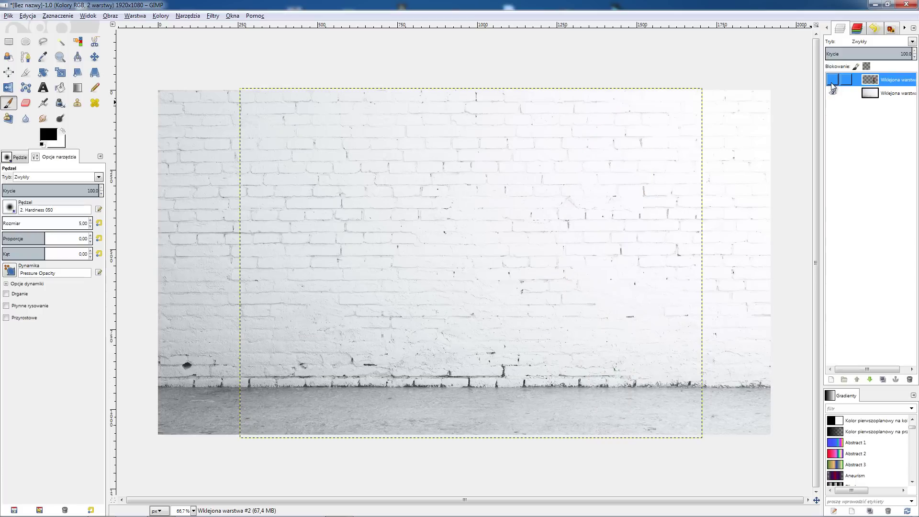
{"action": "left_click", "coordinate": [832, 80]}
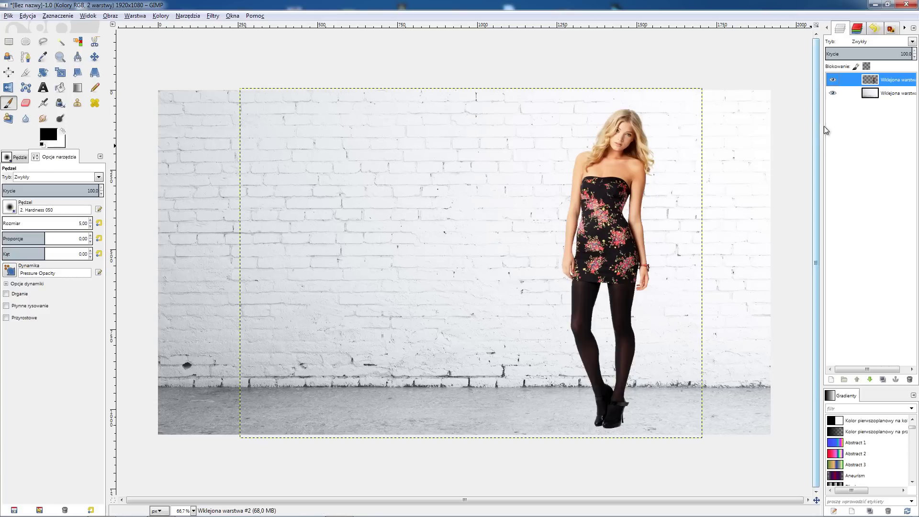
{"action": "left_click", "coordinate": [829, 82]}
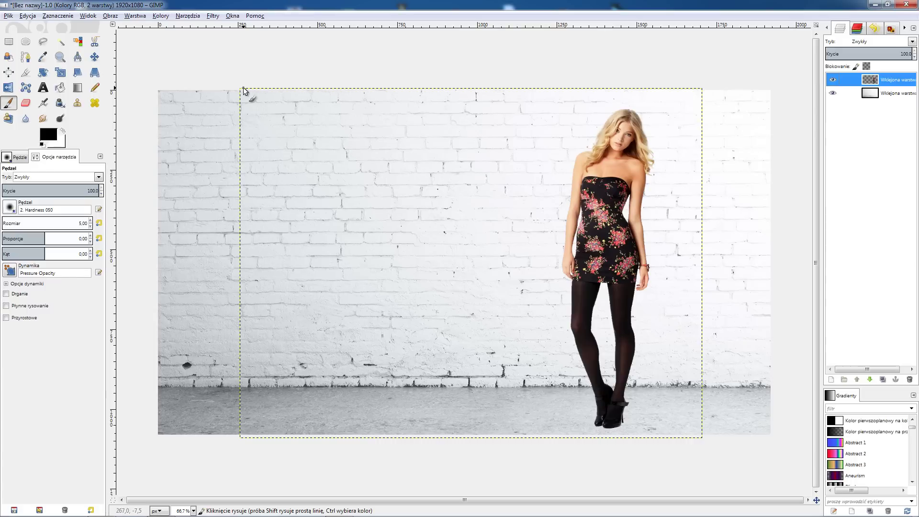
{"action": "left_click", "coordinate": [215, 17]}
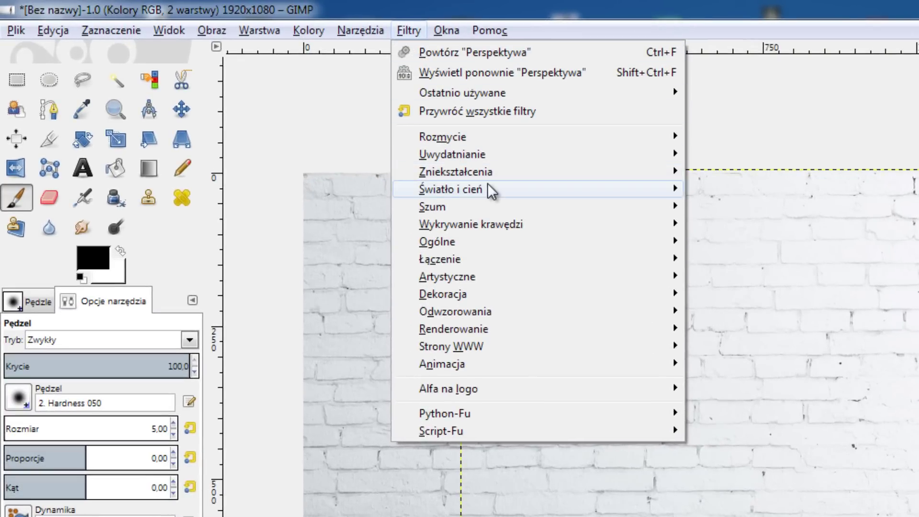
{"action": "mouse_move", "coordinate": [201, 80]}
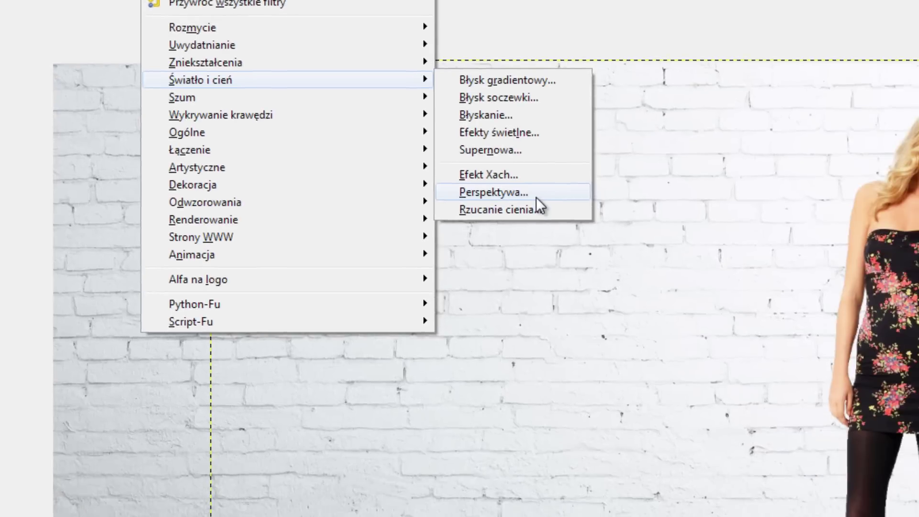
{"action": "left_click", "coordinate": [536, 196]}
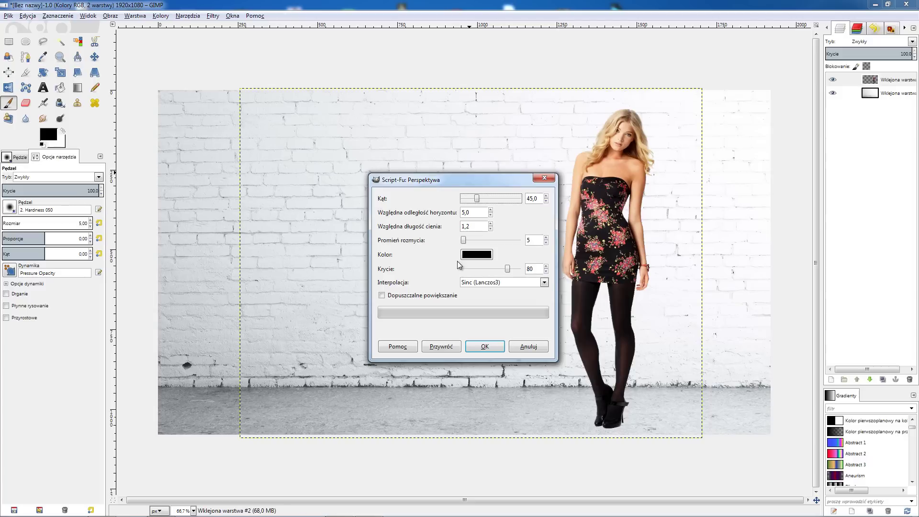
{"action": "left_click", "coordinate": [484, 346]}
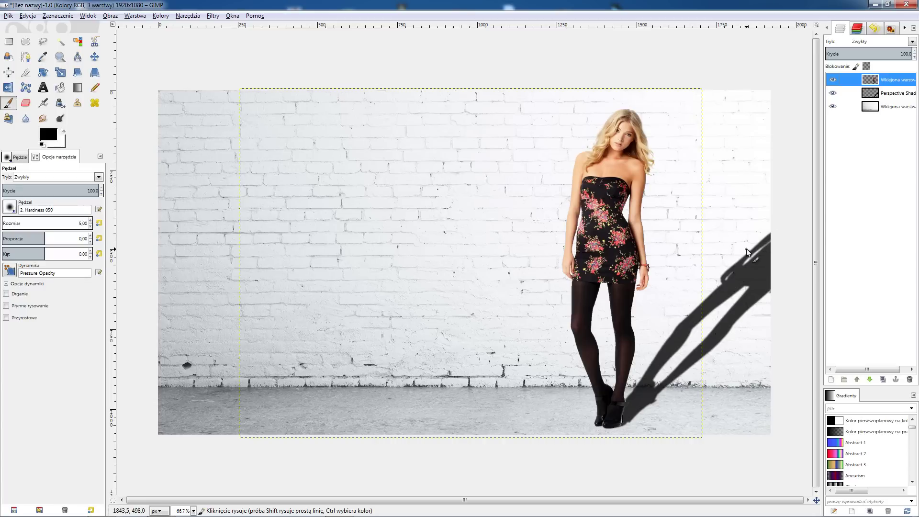
{"action": "key", "text": "ctrl+z"}
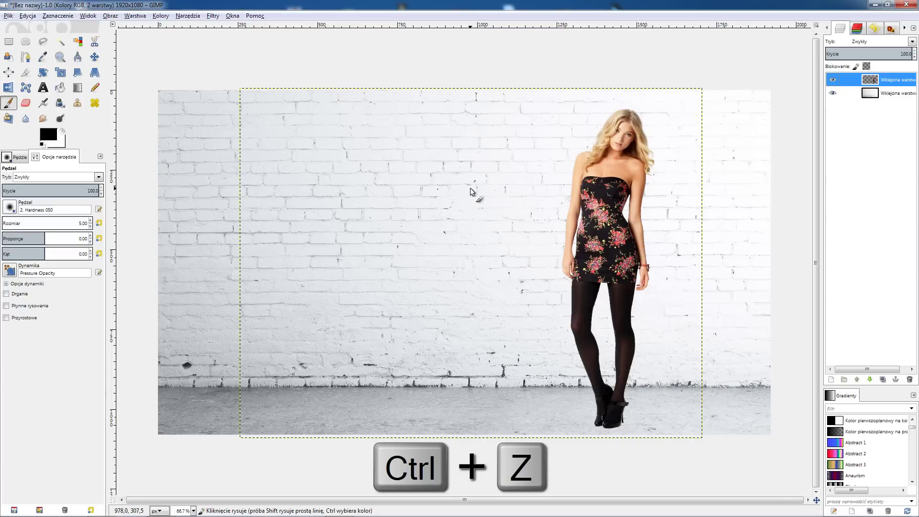
Step: Apply a test perspective shadow at angle 150.3, then undo it
{"action": "left_click", "coordinate": [213, 15]}
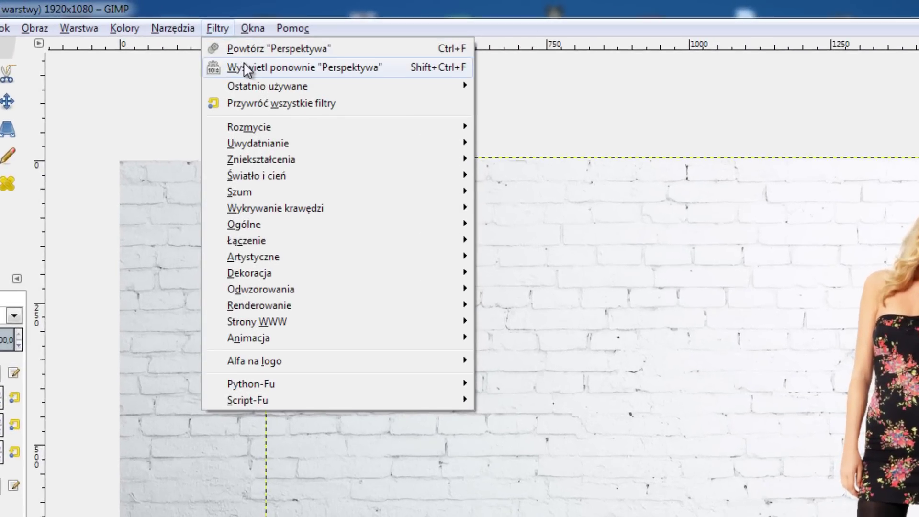
{"action": "left_click", "coordinate": [232, 37]}
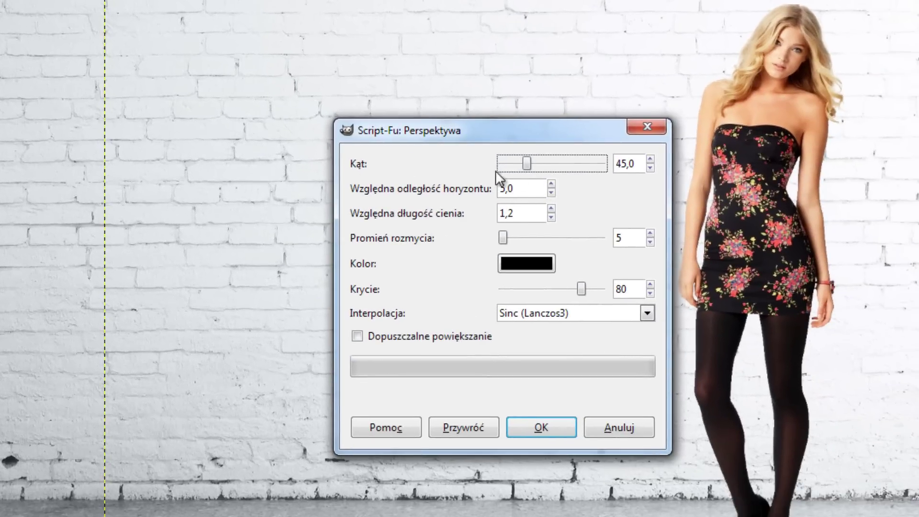
{"action": "left_click_drag", "start_coordinate": [528, 163], "coordinate": [587, 165]}
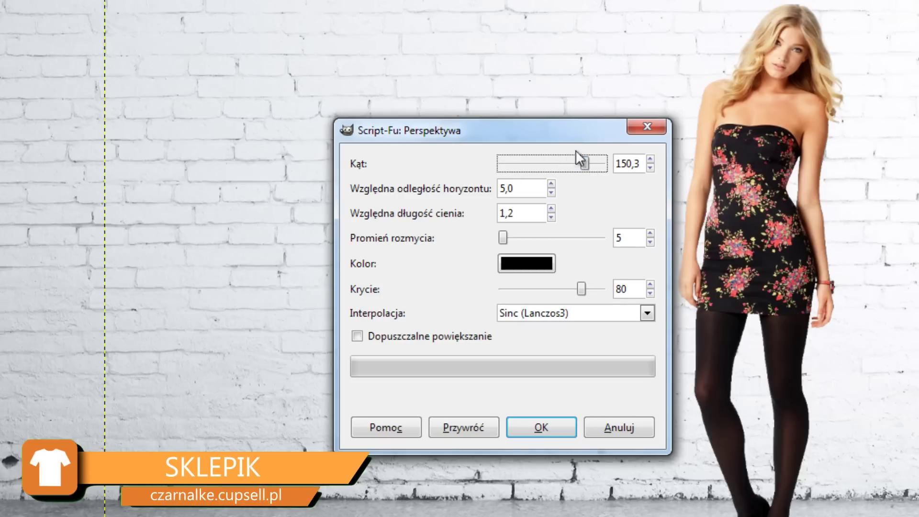
{"action": "left_click", "coordinate": [531, 421]}
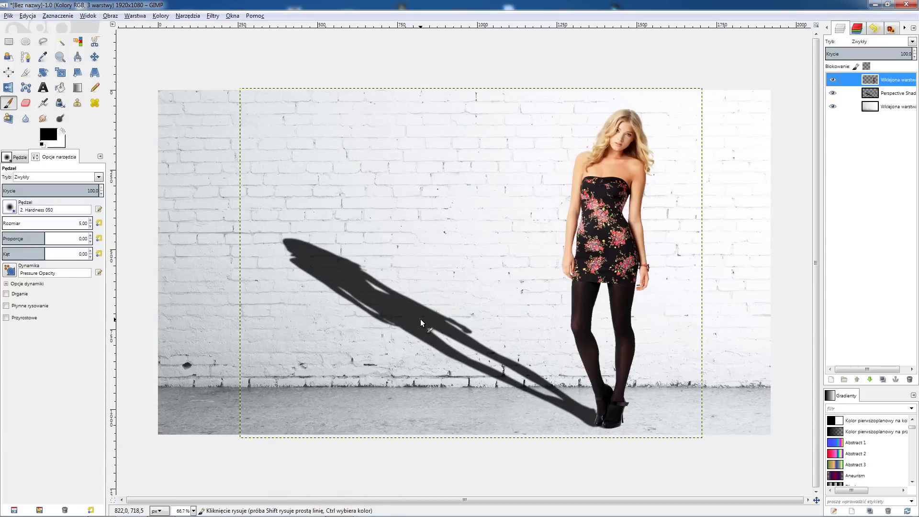
{"action": "key", "text": "ctrl+z"}
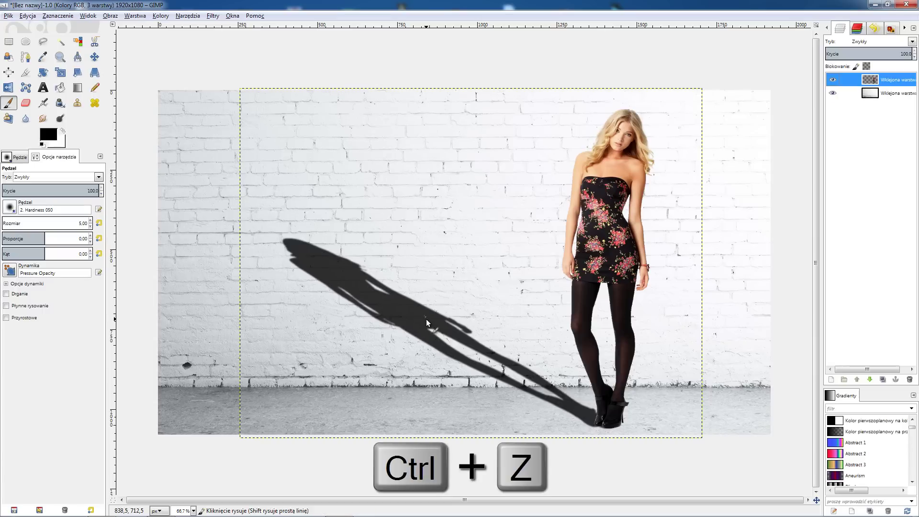
{"action": "left_click", "coordinate": [213, 16]}
Step: Apply the perspective shadow with blur radius 10 at angle 150.3
{"action": "left_click", "coordinate": [221, 38]}
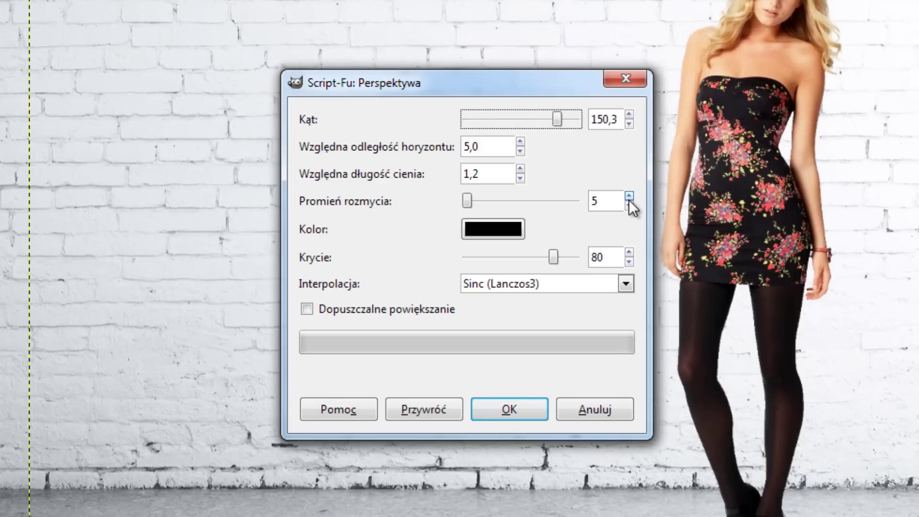
{"action": "left_click", "coordinate": [629, 196]}
{"action": "left_click", "coordinate": [629, 197]}
{"action": "left_click", "coordinate": [629, 197]}
{"action": "left_click", "coordinate": [629, 196]}
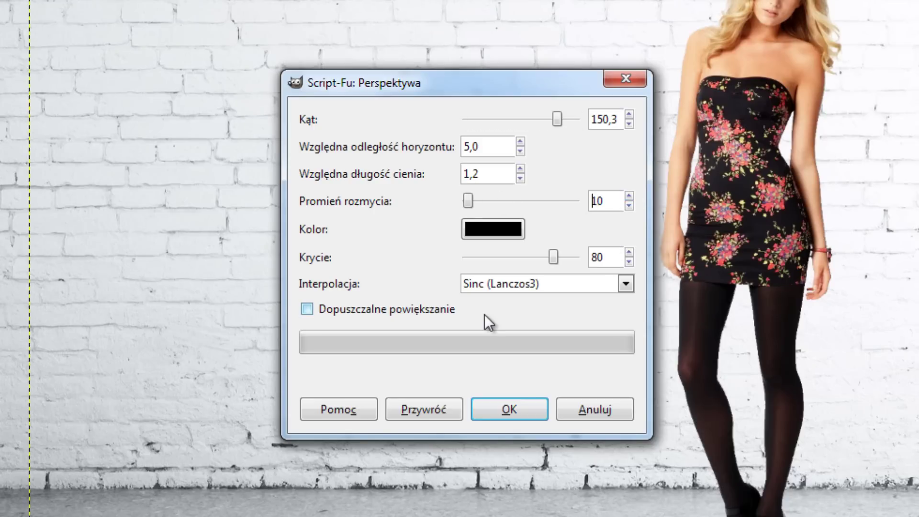
{"action": "left_click", "coordinate": [500, 411]}
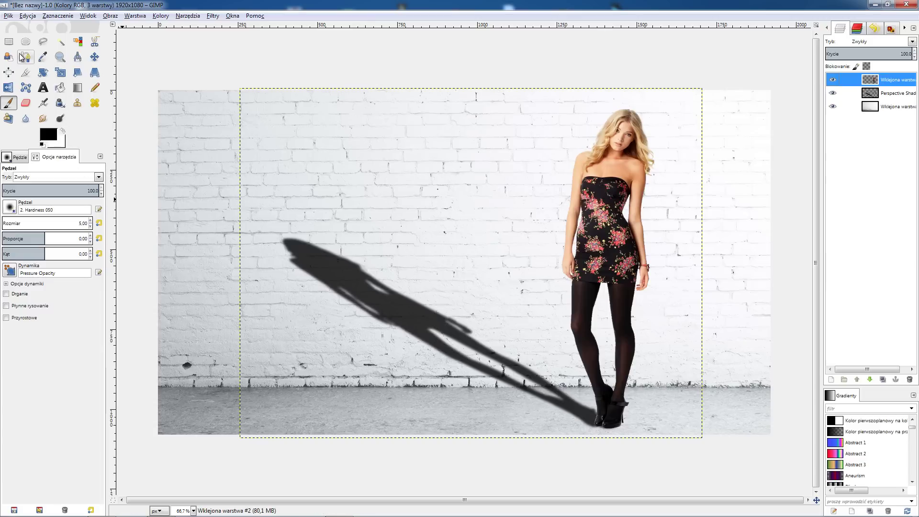
Step: Rectangle-select the shadow's wall portion, bottom edge on the floor line, on the Perspective Shadow layer
{"action": "left_click", "coordinate": [9, 41]}
{"action": "left_click_drag", "start_coordinate": [251, 193], "coordinate": [583, 374]}
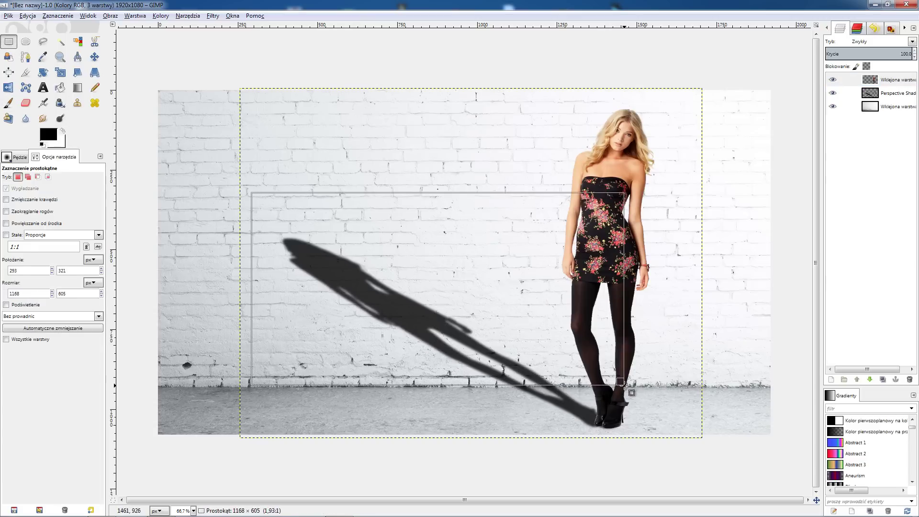
{"action": "left_click_drag", "start_coordinate": [583, 374], "coordinate": [623, 385]}
{"action": "scroll", "coordinate": [550, 392], "scroll_direction": "up", "scroll_amount": 5}
{"action": "scroll", "coordinate": [551, 392], "scroll_direction": "up", "scroll_amount": 2}
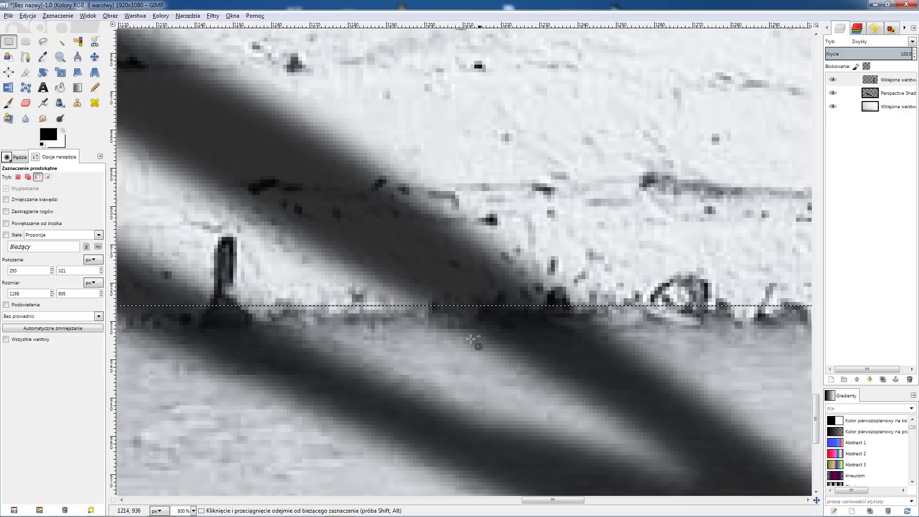
{"action": "left_click_drag", "start_coordinate": [438, 295], "coordinate": [450, 309]}
{"action": "scroll", "coordinate": [486, 358], "scroll_direction": "down", "scroll_amount": 3, "text": "ctrl"}
{"action": "scroll", "coordinate": [486, 358], "scroll_direction": "down", "scroll_amount": 3, "text": "ctrl"}
{"action": "scroll", "coordinate": [487, 361], "scroll_direction": "down", "scroll_amount": 3, "text": "ctrl"}
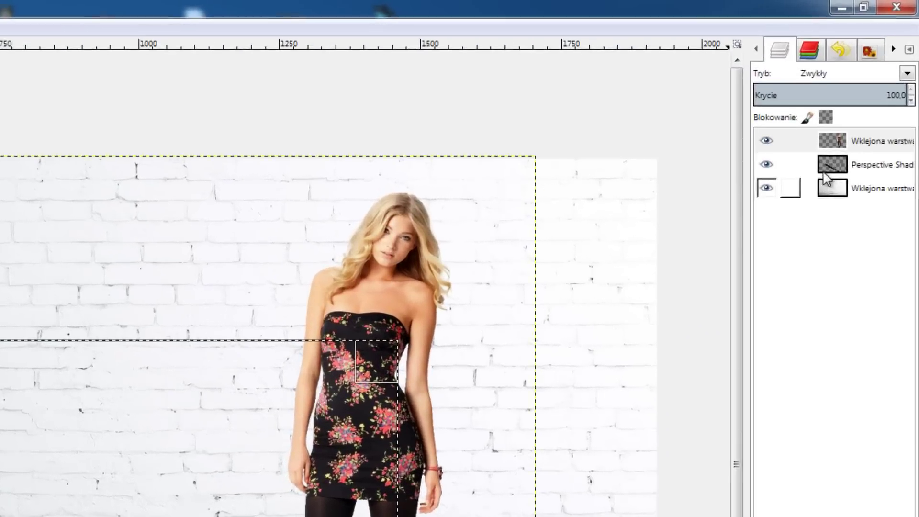
{"action": "left_click", "coordinate": [865, 101]}
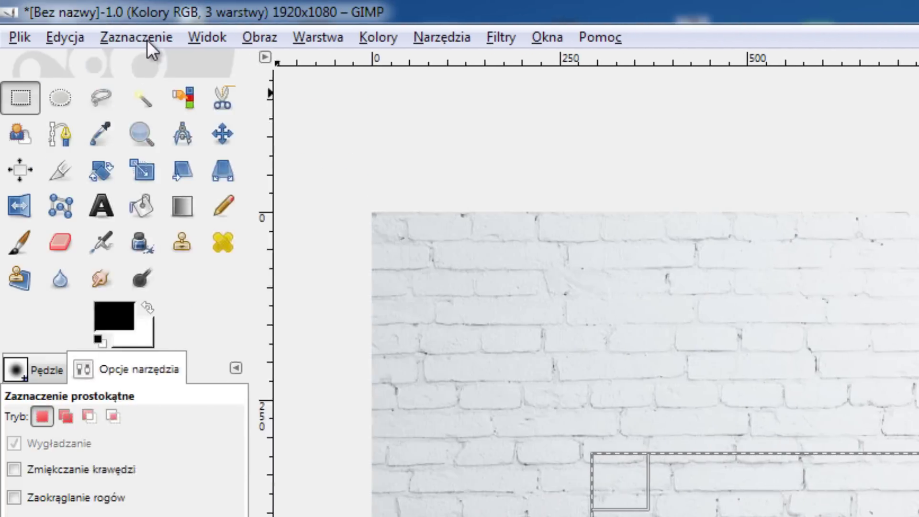
Step: Float the selected wall shadow into a new layer and keep that layer active
{"action": "left_click", "coordinate": [147, 40]}
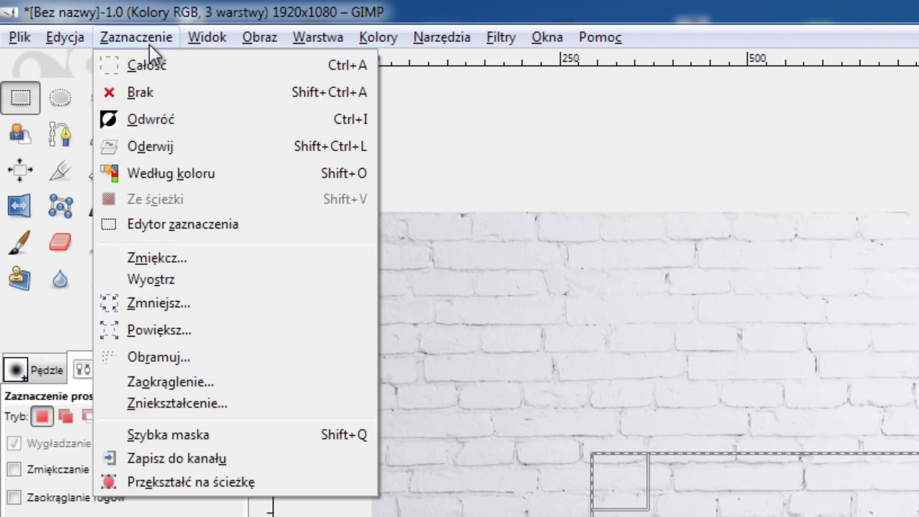
{"action": "left_click", "coordinate": [157, 129]}
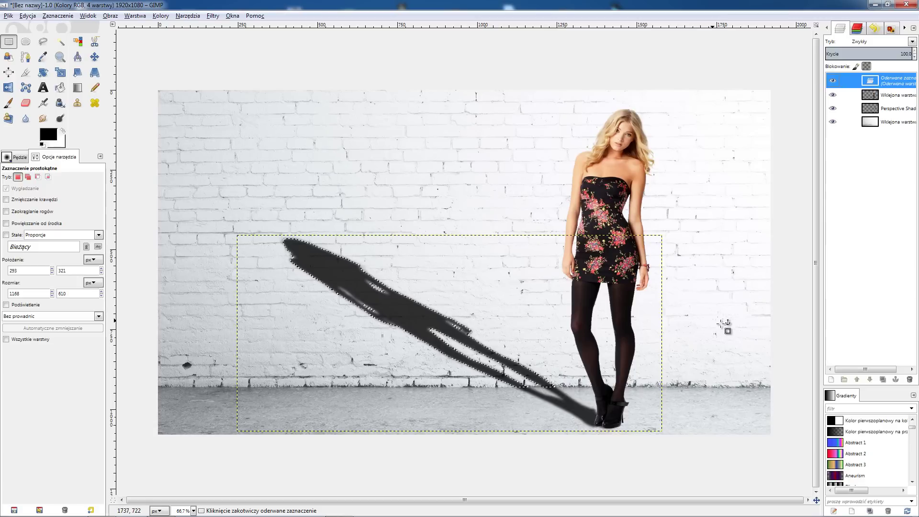
{"action": "left_click", "coordinate": [832, 381]}
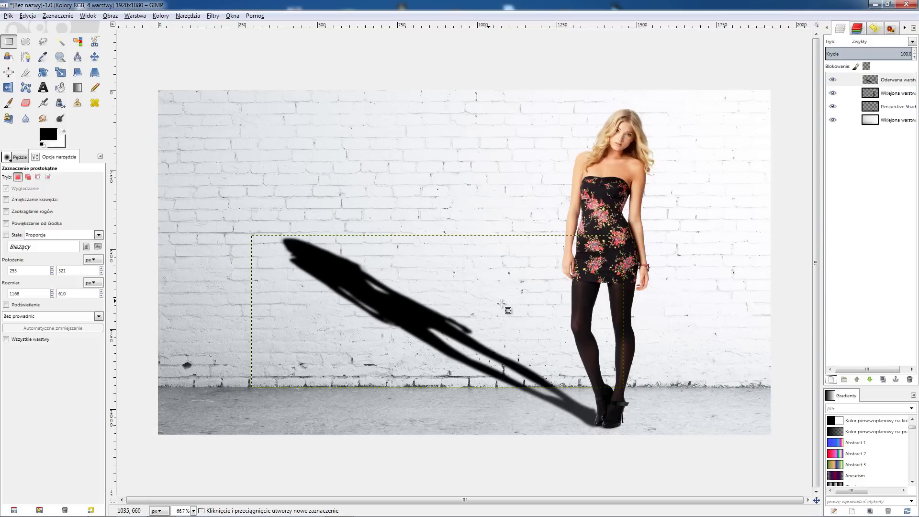
{"action": "left_click", "coordinate": [870, 81]}
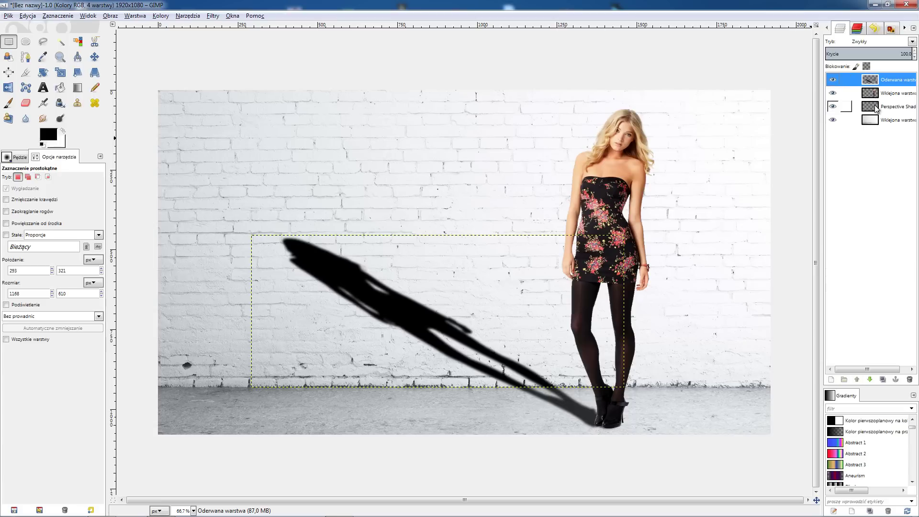
{"action": "left_click", "coordinate": [876, 106]}
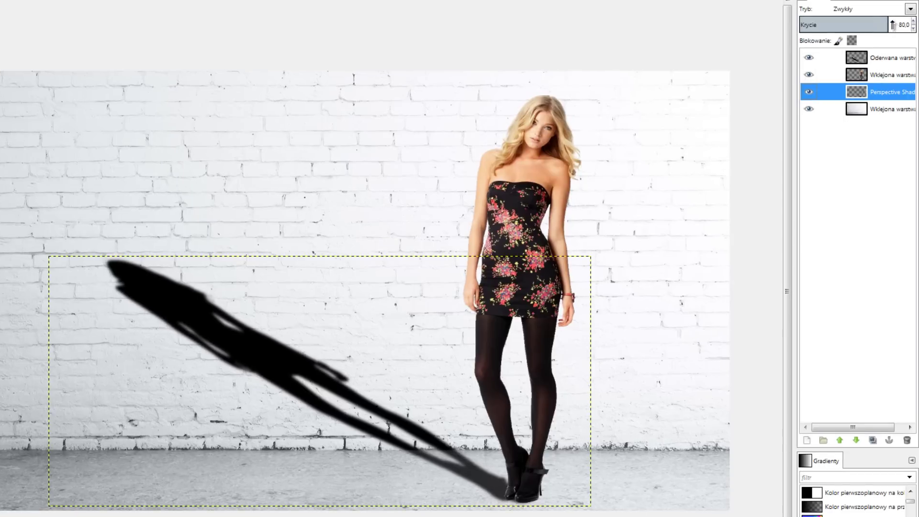
{"action": "left_click", "coordinate": [911, 24]}
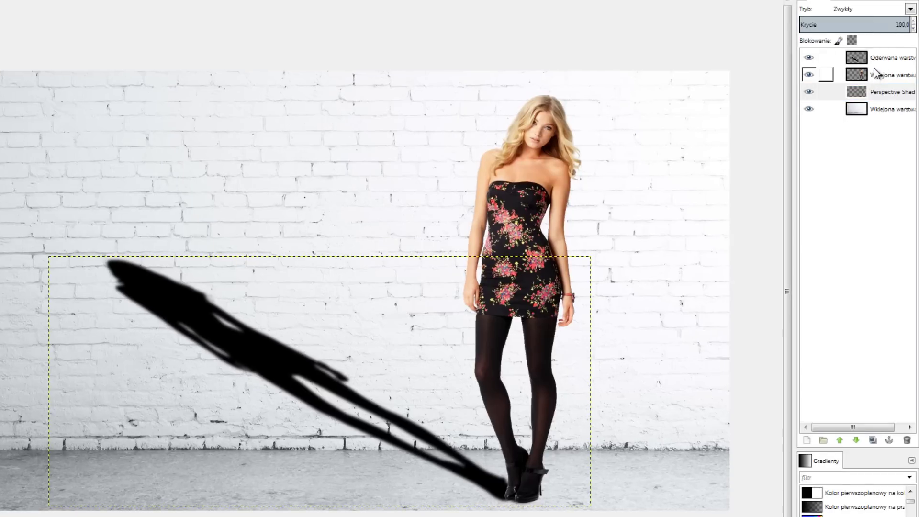
{"action": "left_click", "coordinate": [874, 59]}
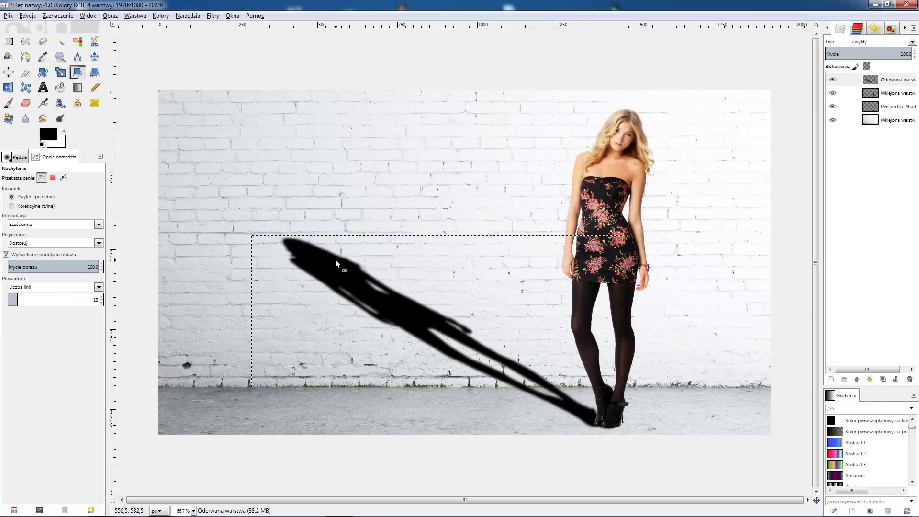
Step: Shear the wall shadow by X -444 and move it right to meet her feet
{"action": "left_click_drag", "start_coordinate": [338, 259], "coordinate": [477, 259]}
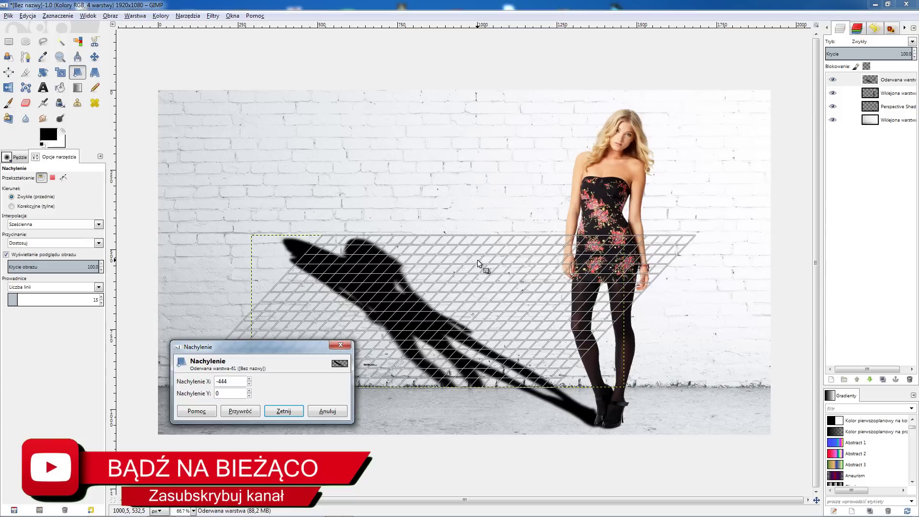
{"action": "left_click", "coordinate": [280, 414]}
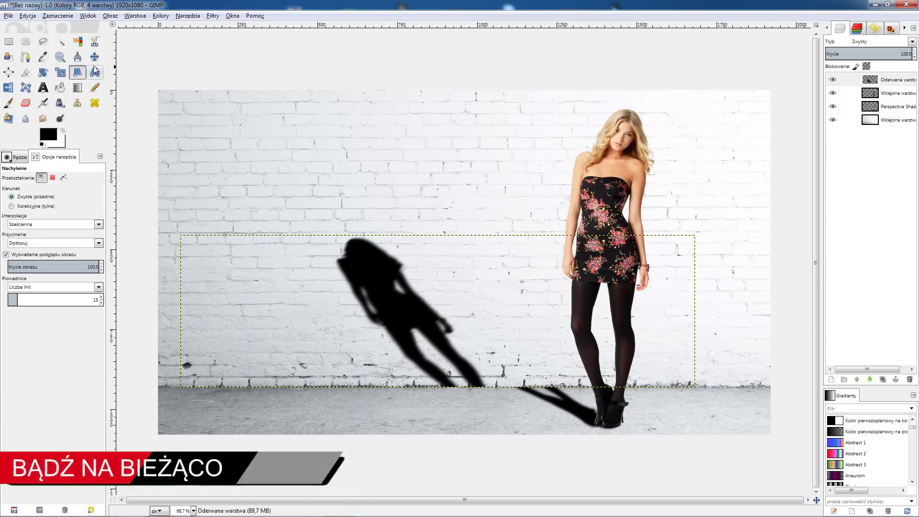
{"action": "key", "text": "m"}
{"action": "mouse_move", "coordinate": [418, 308]}
{"action": "left_mouse_down"}
{"action": "mouse_move", "coordinate": [469, 306]}
{"action": "mouse_move", "coordinate": [488, 320]}
{"action": "left_mouse_up"}
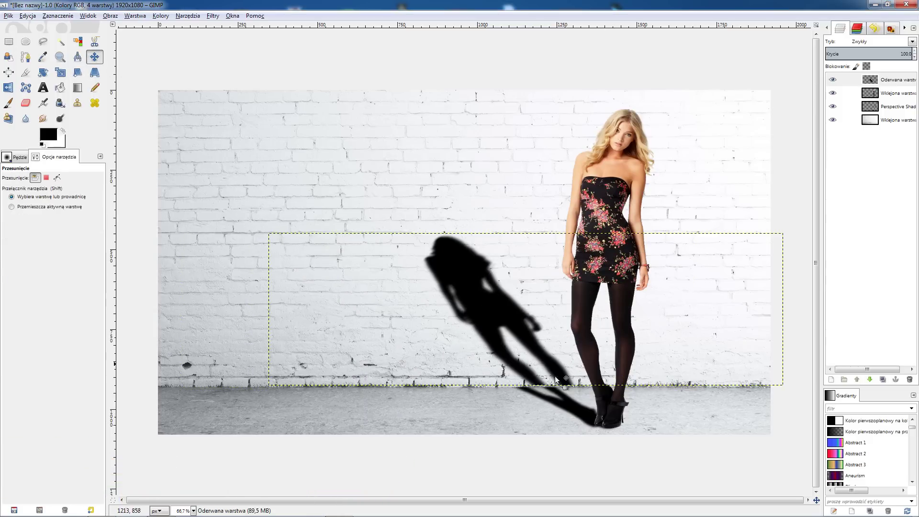
{"action": "scroll", "coordinate": [571, 406], "scroll_direction": "up", "scroll_amount": 1}
{"action": "scroll", "coordinate": [570, 406], "scroll_direction": "up", "scroll_amount": 3}
{"action": "mouse_move", "coordinate": [407, 260]}
{"action": "left_mouse_down"}
{"action": "mouse_move", "coordinate": [340, 263]}
{"action": "mouse_move", "coordinate": [364, 263]}
{"action": "mouse_move", "coordinate": [445, 316]}
{"action": "left_mouse_up"}
{"action": "scroll", "coordinate": [372, 263], "scroll_direction": "up", "scroll_amount": 2}
Step: Lower the detached shadow layer one place and merge it down into Perspective Shadow
{"action": "key", "text": "1"}
{"action": "left_click", "coordinate": [883, 84]}
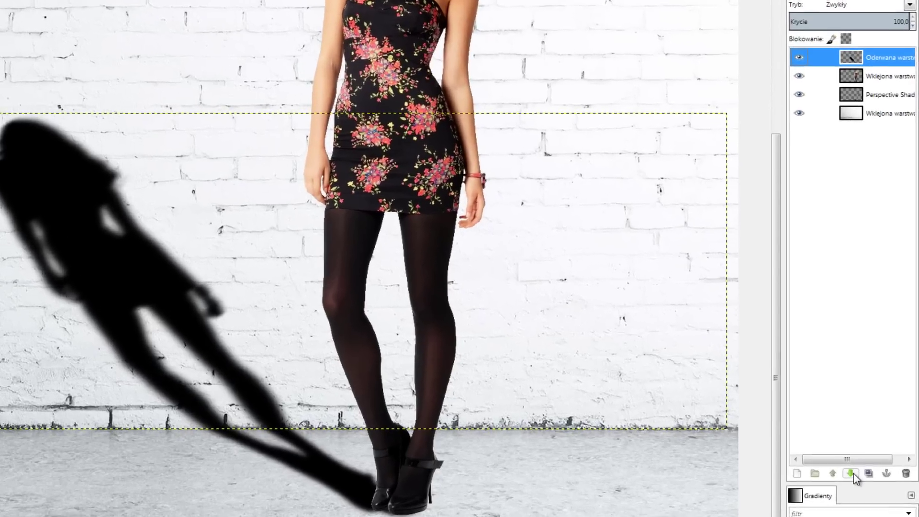
{"action": "left_click", "coordinate": [870, 379]}
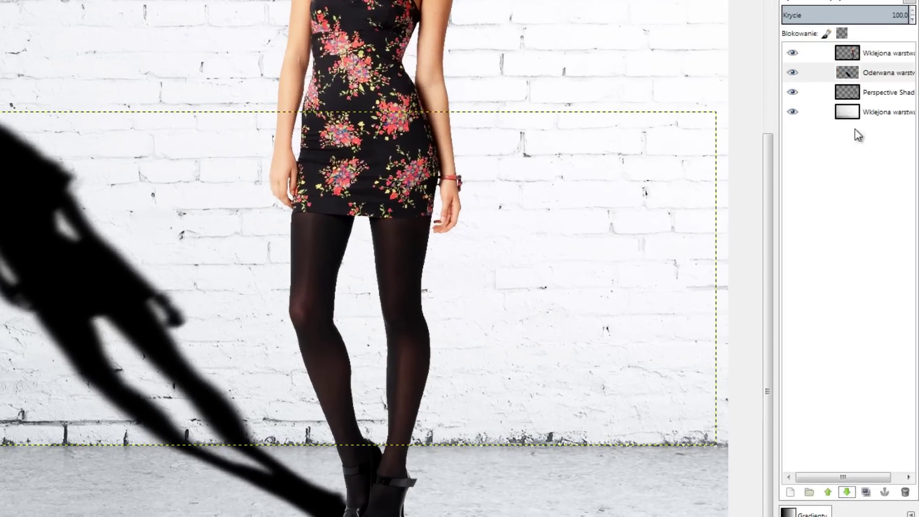
{"action": "right_click", "coordinate": [852, 76]}
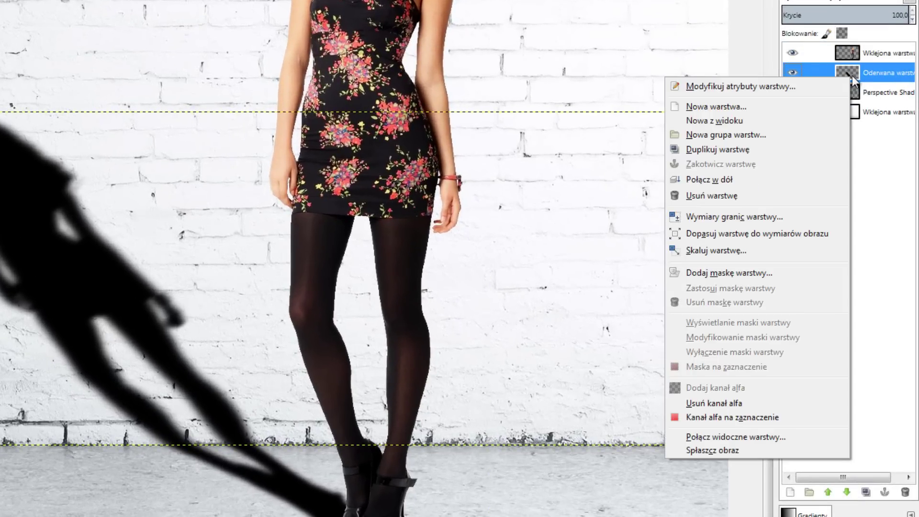
{"action": "left_click", "coordinate": [778, 179]}
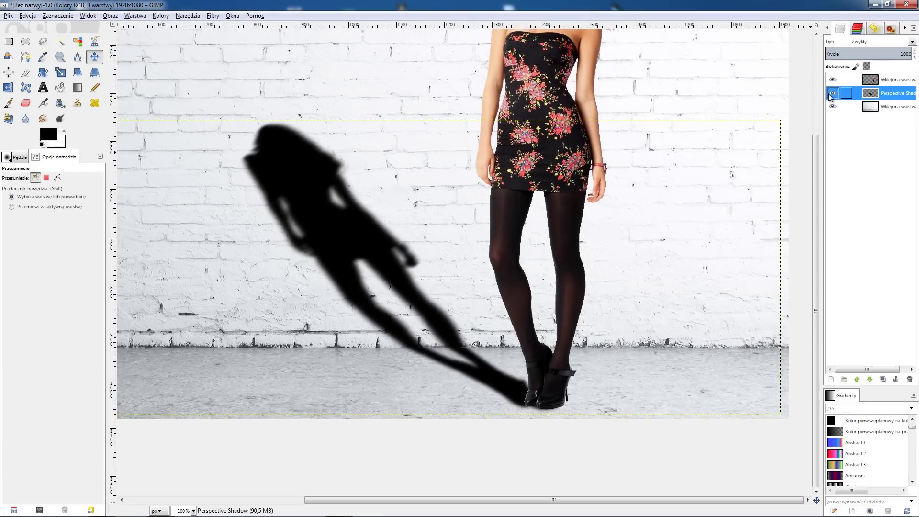
{"action": "left_click", "coordinate": [833, 92]}
Step: Switch to the Paintbrush with the Hardness 025 brush at size 10
{"action": "scroll", "coordinate": [414, 356], "scroll_direction": "up", "scroll_amount": 3}
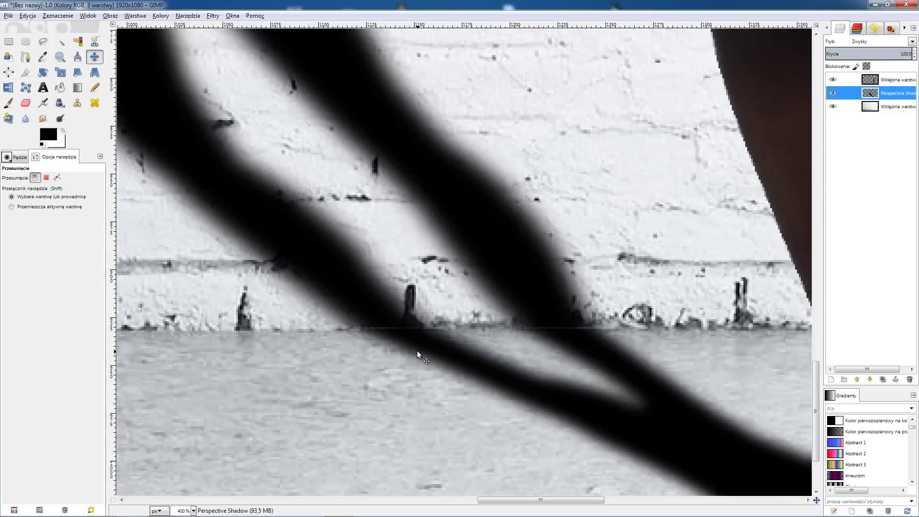
{"action": "scroll", "coordinate": [418, 351], "scroll_direction": "up", "scroll_amount": 2}
{"action": "key", "text": "p"}
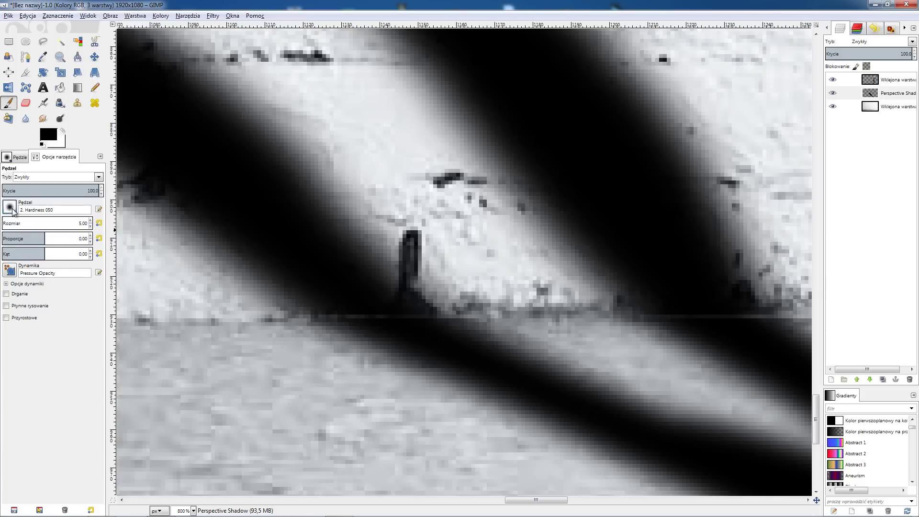
{"action": "left_click", "coordinate": [9, 206]}
{"action": "left_click", "coordinate": [36, 236]}
{"action": "left_click", "coordinate": [90, 220]}
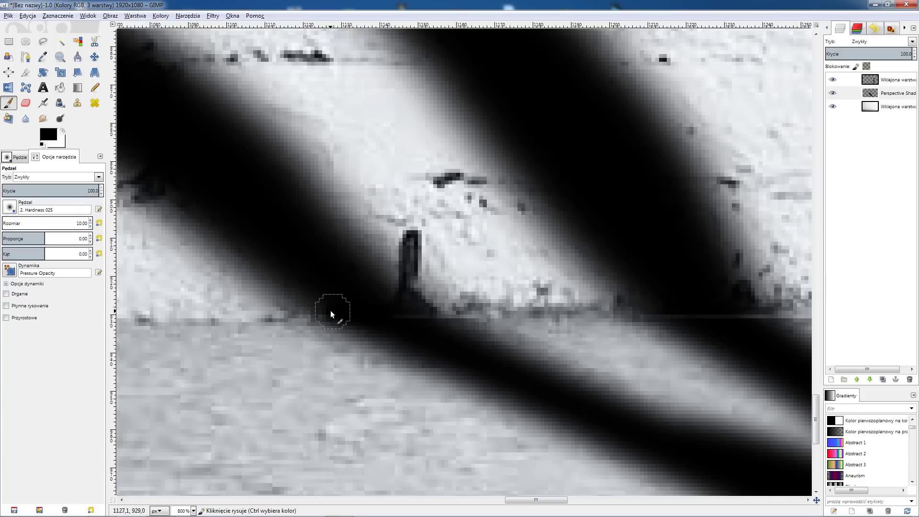
Step: Paint the grey seam at the wall-floor line black, then zoom back out
{"action": "scroll", "coordinate": [378, 318], "scroll_direction": "up", "scroll_amount": 1}
{"action": "scroll", "coordinate": [396, 321], "scroll_direction": "up", "scroll_amount": 1}
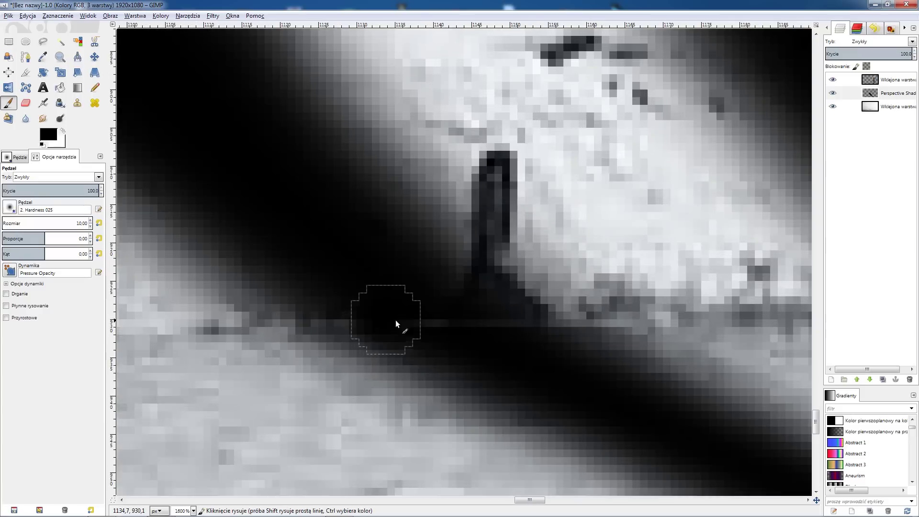
{"action": "scroll", "coordinate": [361, 334], "scroll_direction": "right", "scroll_amount": 5}
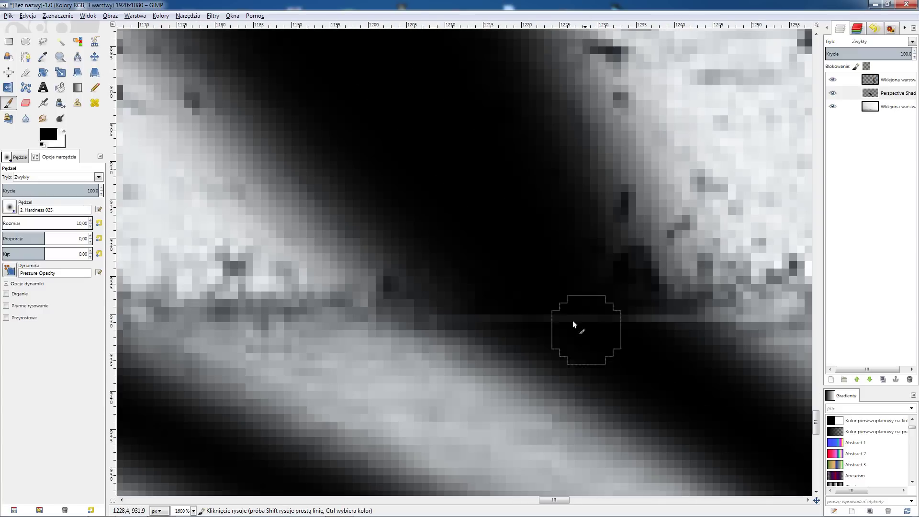
{"action": "left_click_drag", "start_coordinate": [511, 308], "coordinate": [507, 303]}
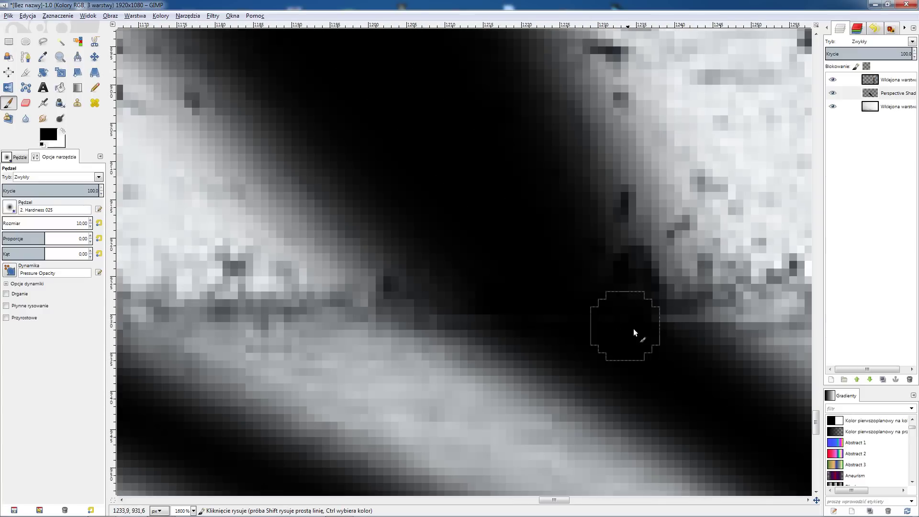
{"action": "scroll", "coordinate": [640, 340], "scroll_direction": "down", "scroll_amount": 2}
{"action": "scroll", "coordinate": [646, 328], "scroll_direction": "down", "scroll_amount": 2}
{"action": "scroll", "coordinate": [653, 322], "scroll_direction": "down", "scroll_amount": 2}
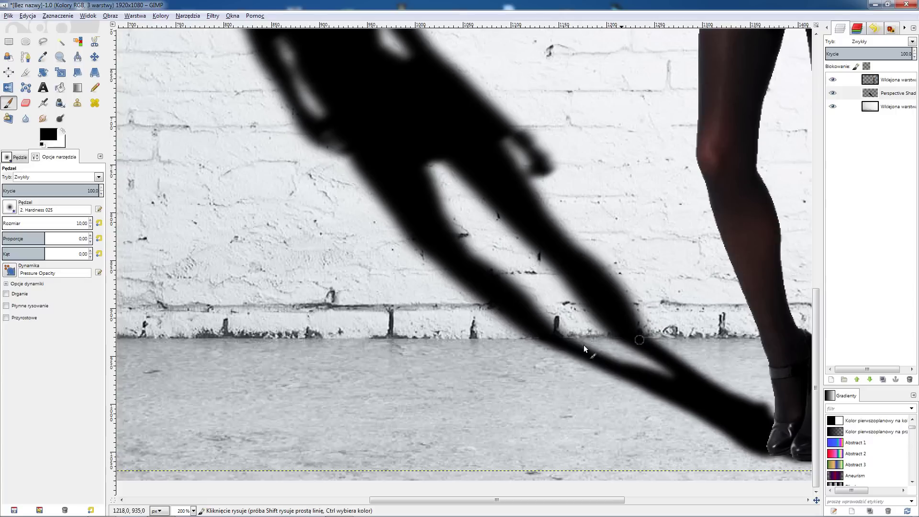
{"action": "scroll", "coordinate": [519, 343], "scroll_direction": "down", "scroll_amount": 1}
{"action": "scroll", "coordinate": [518, 344], "scroll_direction": "down", "scroll_amount": 1}
{"action": "scroll", "coordinate": [512, 347], "scroll_direction": "down", "scroll_amount": 2}
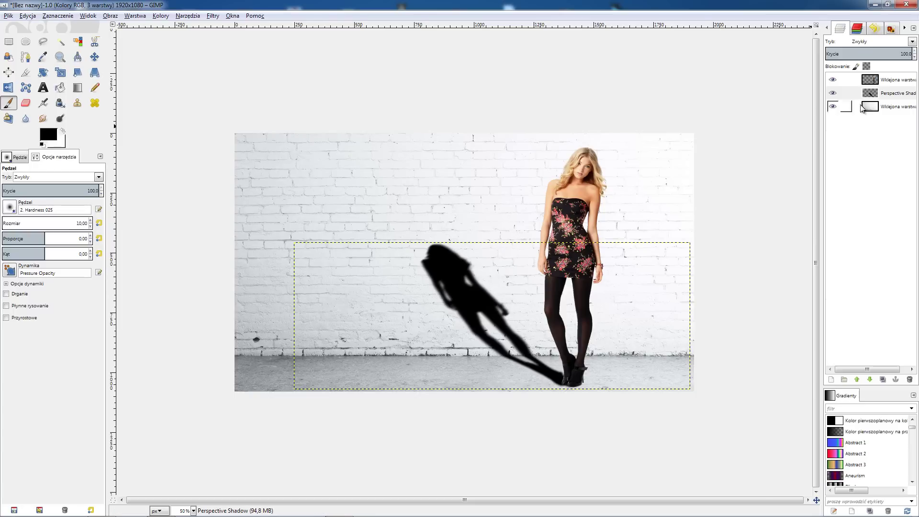
Step: Try the Pokrywanie (Overlay) blend mode and duplicate the shadow layer three times
{"action": "left_click", "coordinate": [884, 93]}
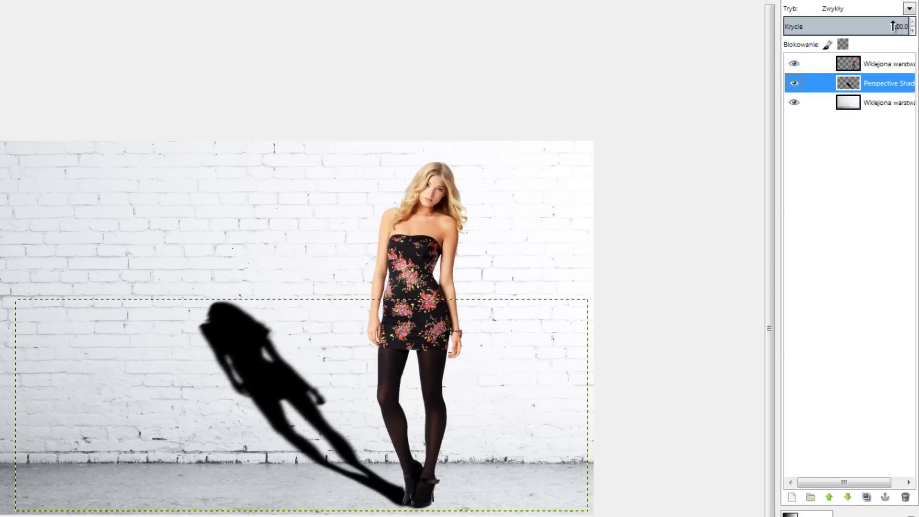
{"action": "left_click_drag", "start_coordinate": [894, 26], "coordinate": [912, 26]}
{"action": "left_click", "coordinate": [909, 8]}
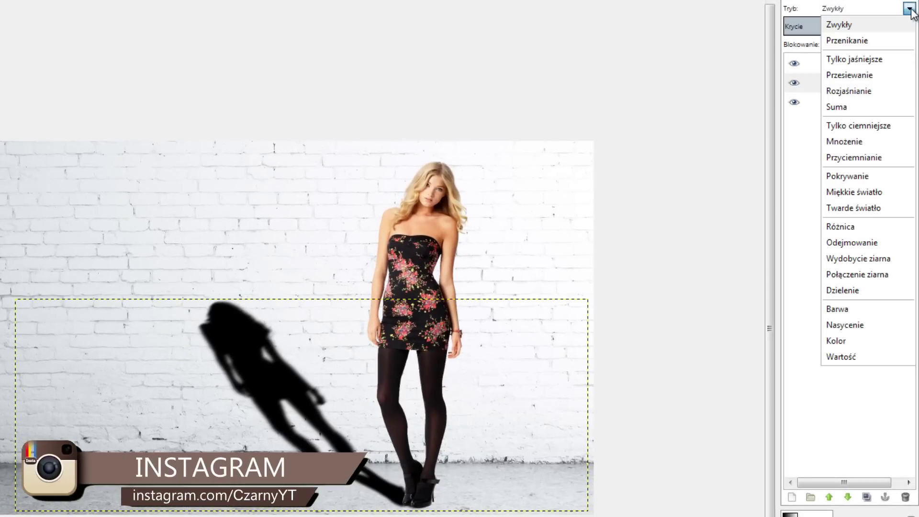
{"action": "left_click", "coordinate": [839, 172]}
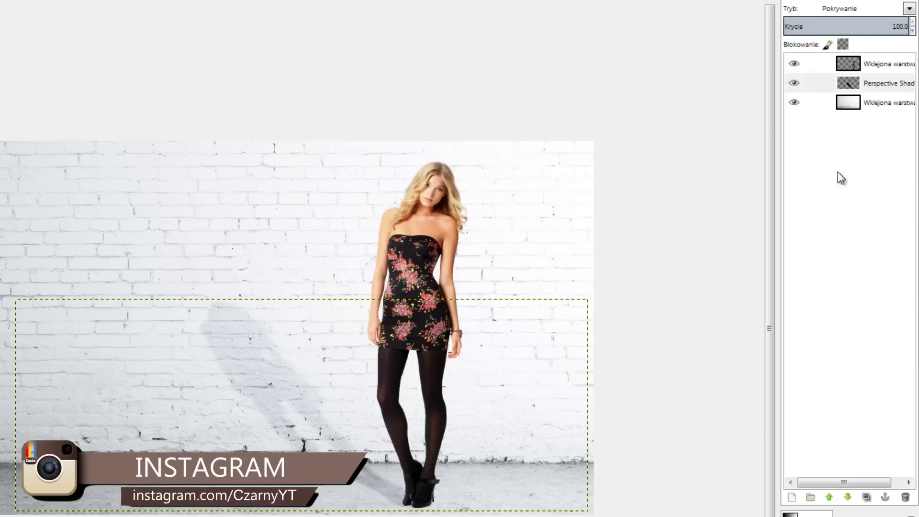
{"action": "left_click", "coordinate": [850, 89]}
{"action": "left_click", "coordinate": [867, 498]}
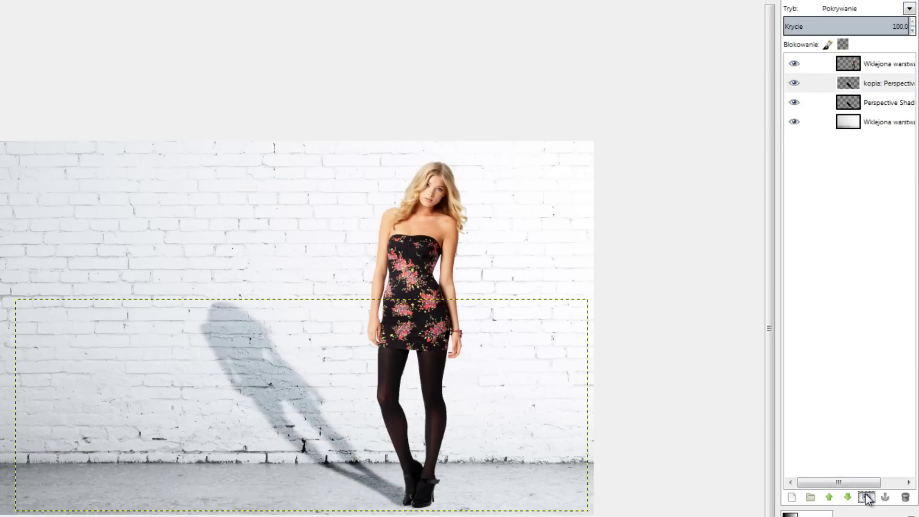
{"action": "left_click", "coordinate": [867, 498]}
{"action": "left_click", "coordinate": [867, 498]}
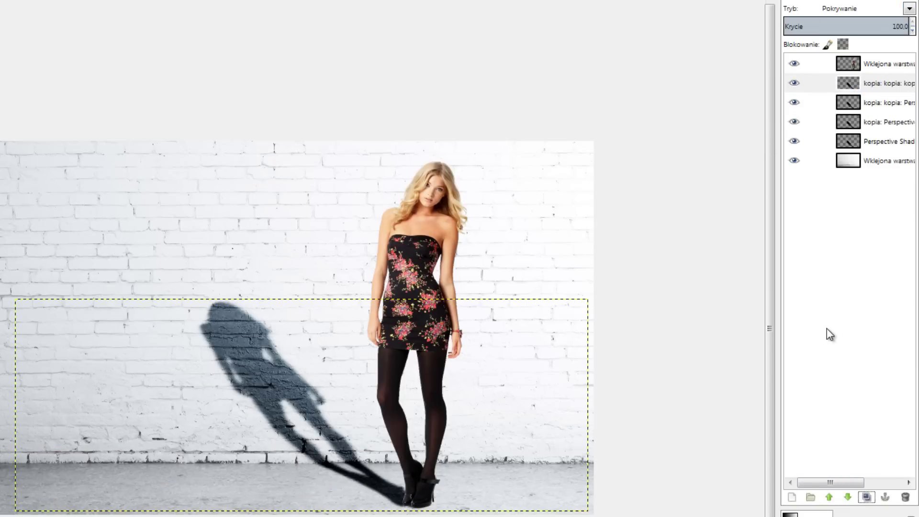
Step: Undo the extra shadow copies and set the shadow layer's opacity to about 70
{"action": "key", "text": "ctrl+z"}
{"action": "key", "text": "ctrl+z"}
{"action": "key", "text": "ctrl+z"}
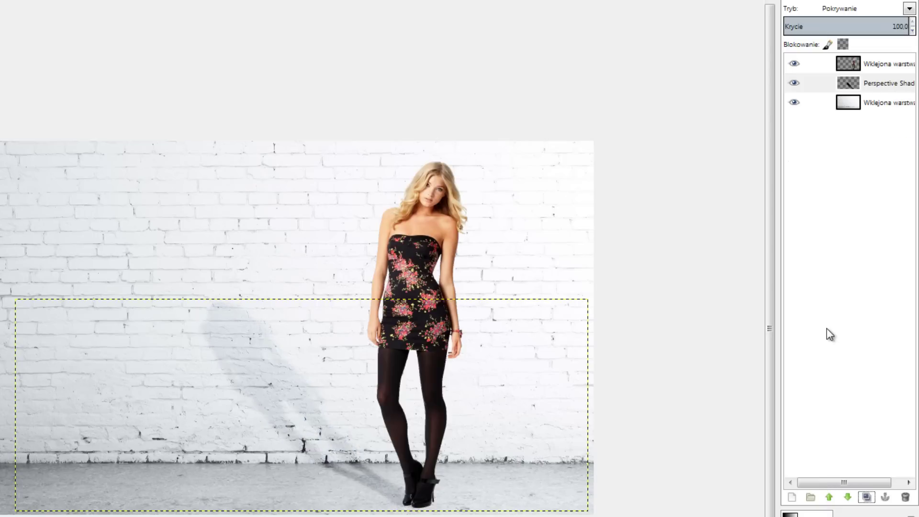
{"action": "key", "text": "ctrl+z"}
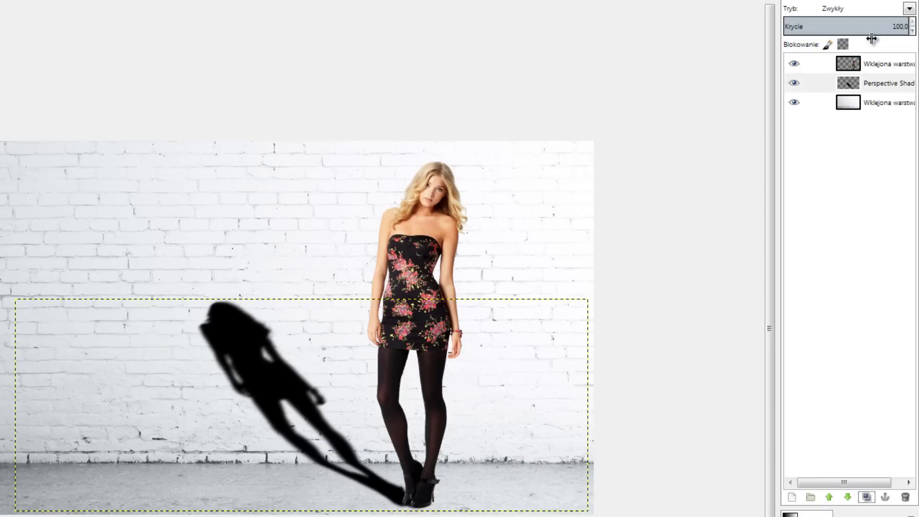
{"action": "left_click", "coordinate": [879, 29]}
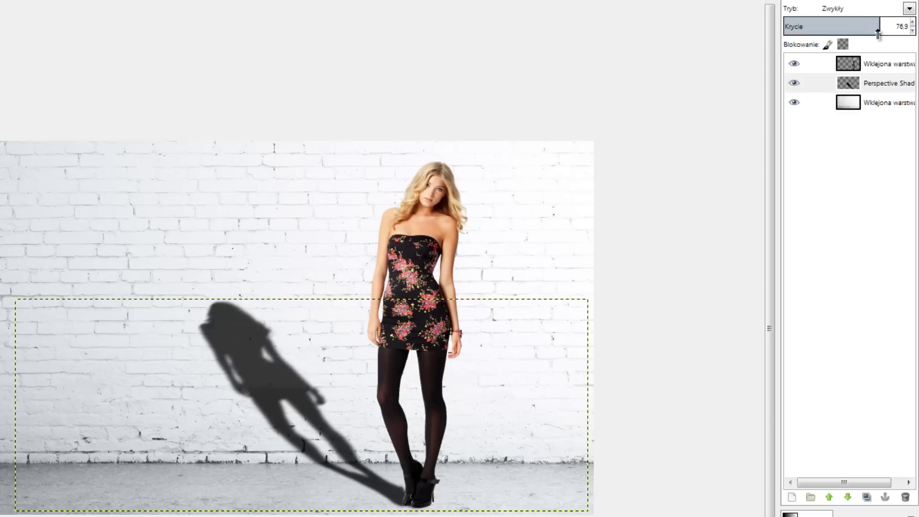
{"action": "left_click_drag", "start_coordinate": [878, 33], "coordinate": [871, 29]}
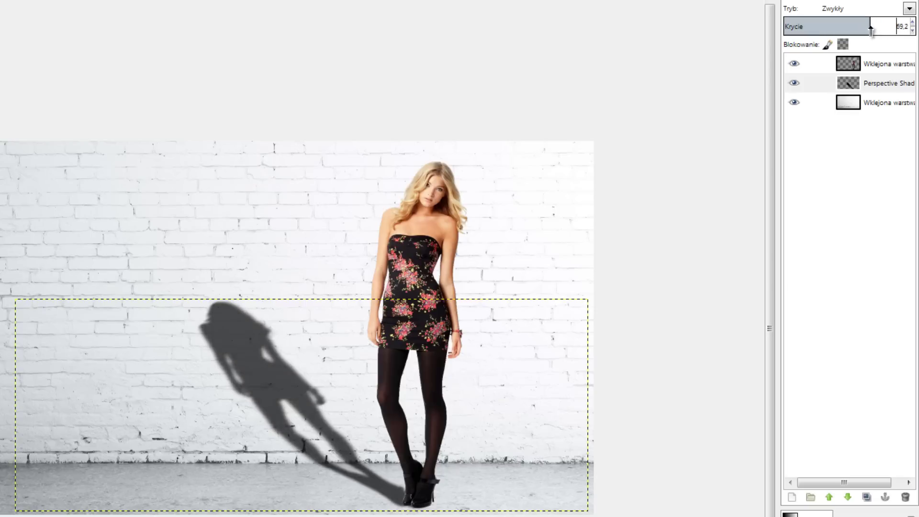
{"action": "left_click", "coordinate": [868, 90]}
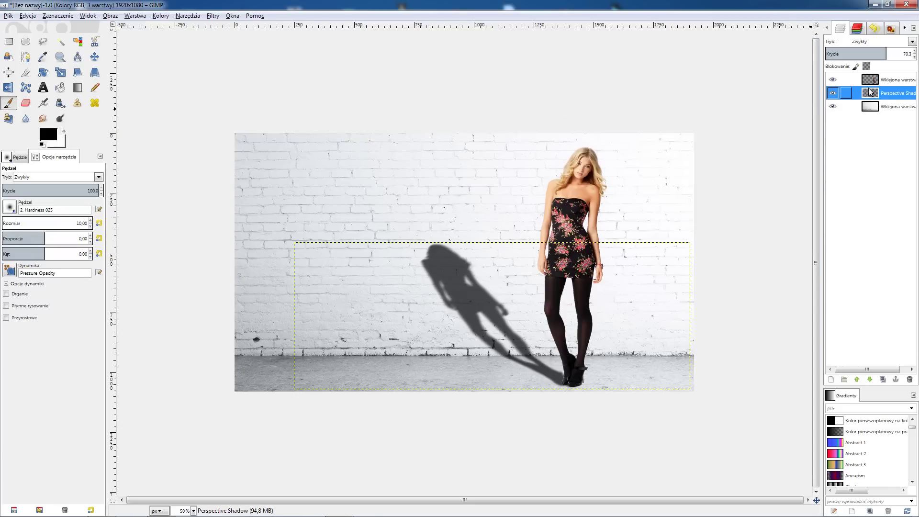
Step: Blur the shadow layer with a Gaussian blur of radius 37
{"action": "left_click", "coordinate": [208, 17]}
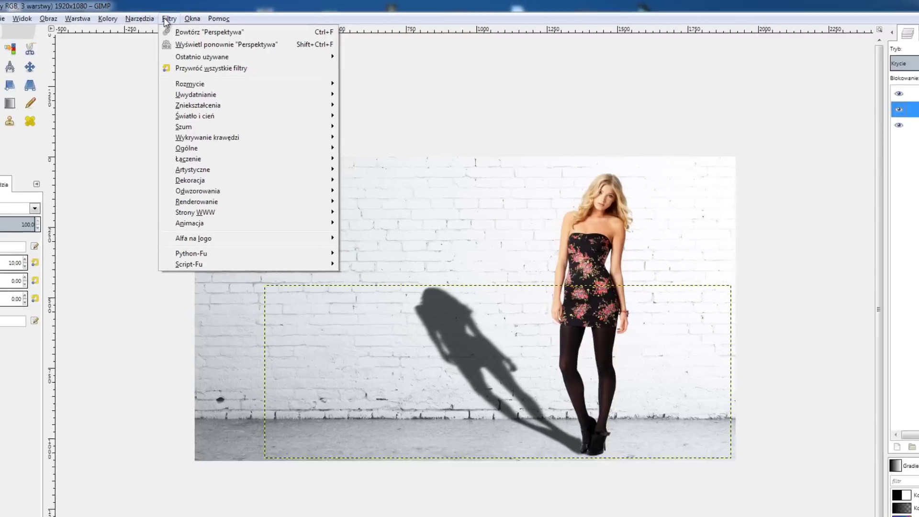
{"action": "mouse_move", "coordinate": [96, 114]}
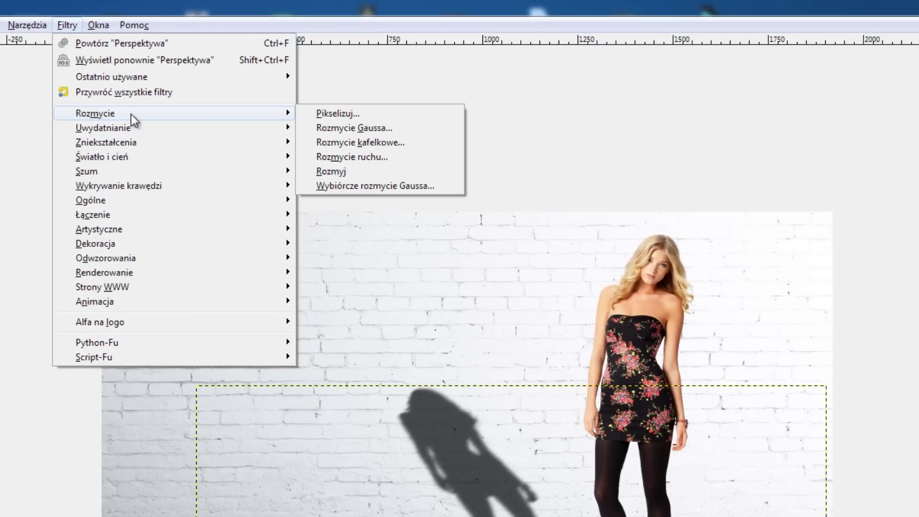
{"action": "left_click", "coordinate": [360, 133]}
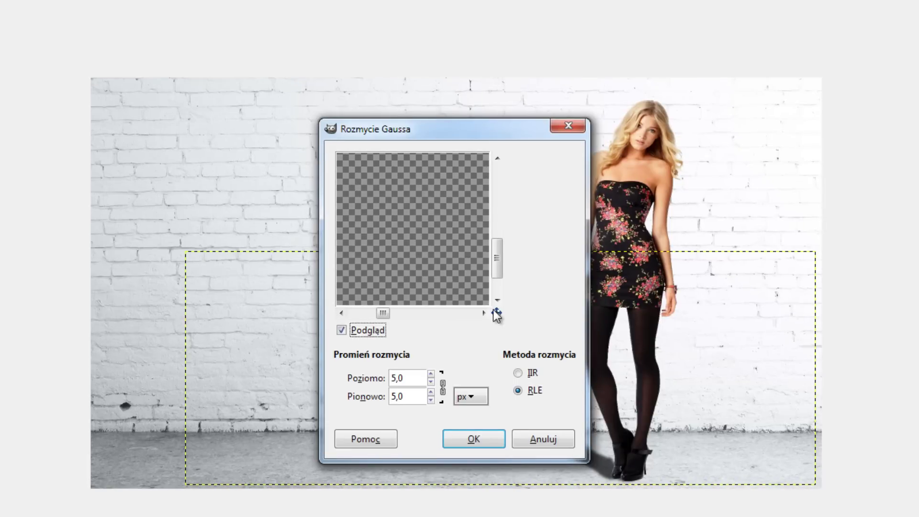
{"action": "left_click_drag", "start_coordinate": [496, 313], "coordinate": [487, 315]}
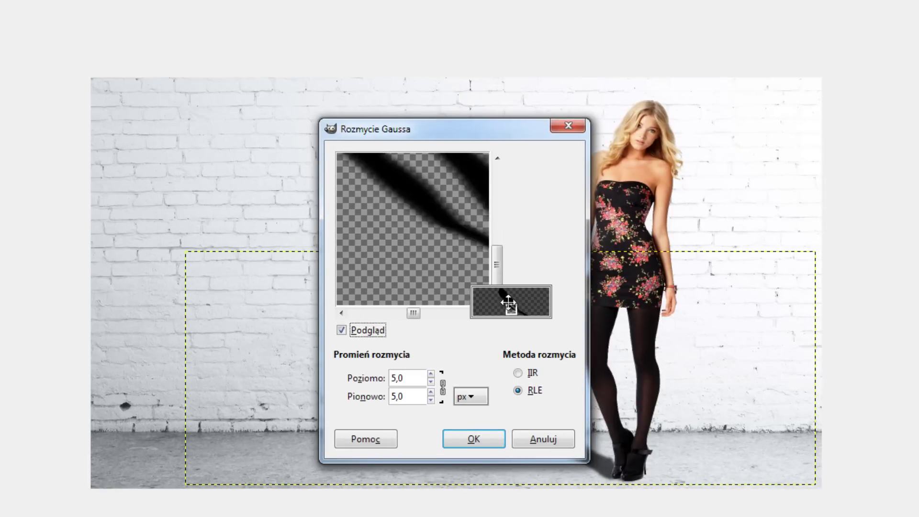
{"action": "left_click", "coordinate": [431, 374]}
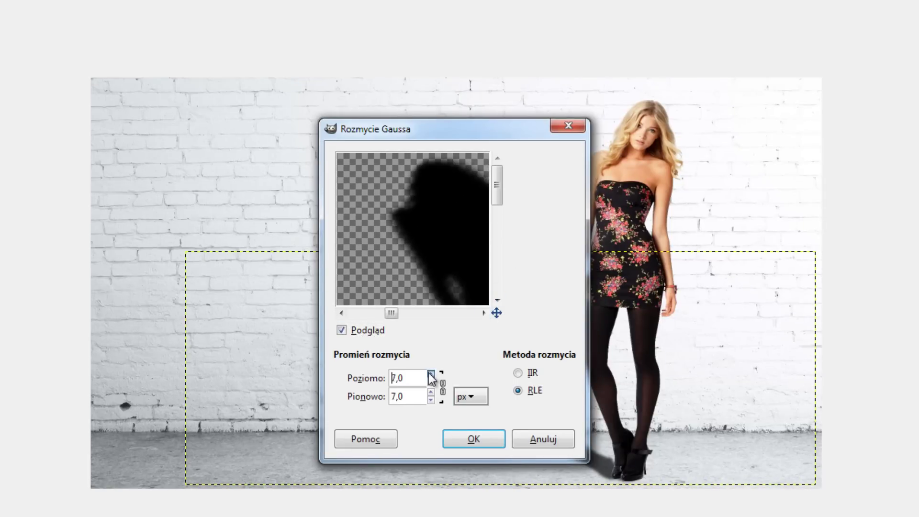
{"action": "left_click_drag", "start_coordinate": [400, 252], "coordinate": [349, 151]}
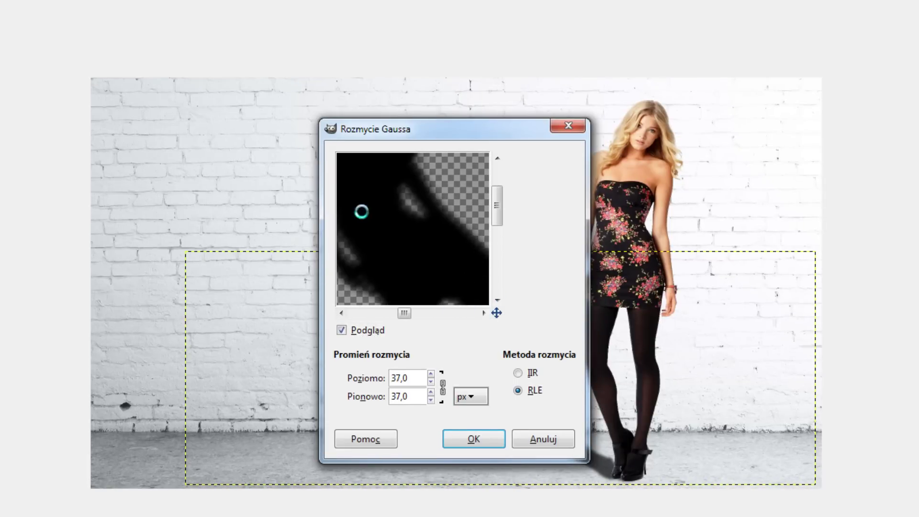
{"action": "left_click", "coordinate": [473, 440]}
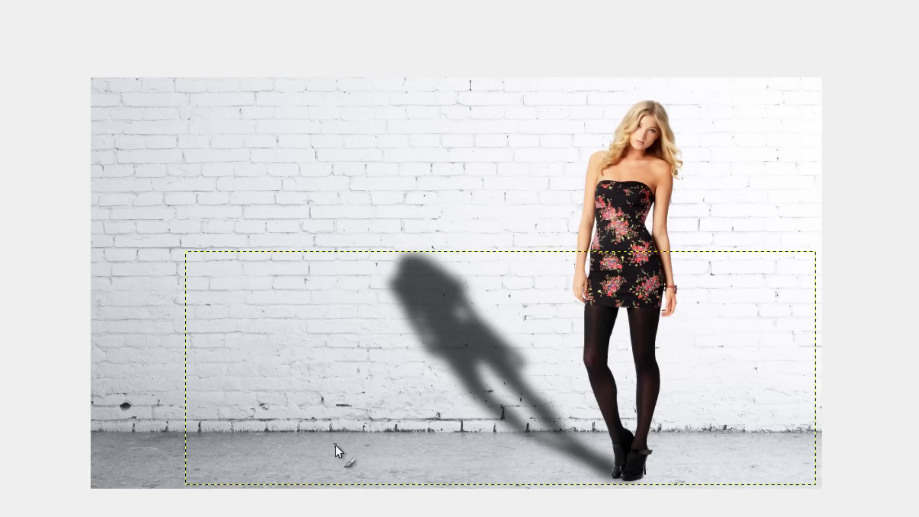
Step: Undo the 37 px Gaussian blur to restore the crisper grey shadow silhouette
{"action": "key", "text": "ctrl+z"}
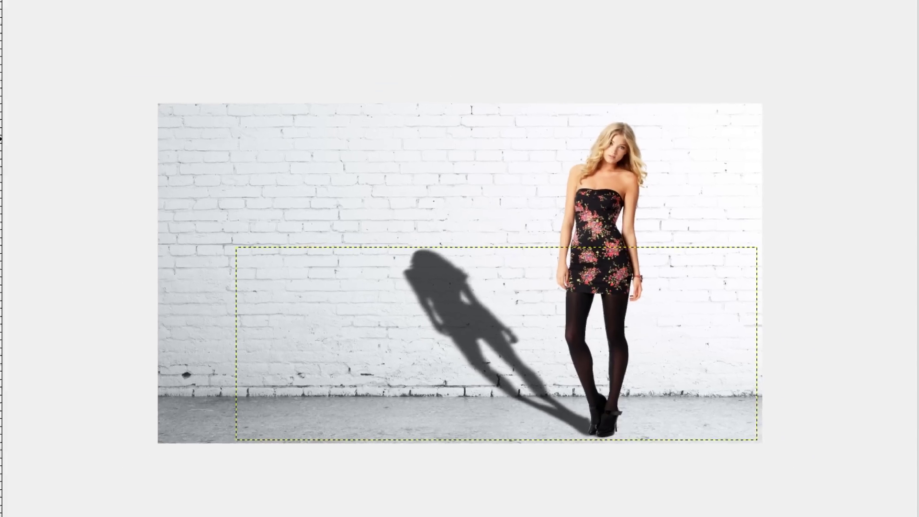